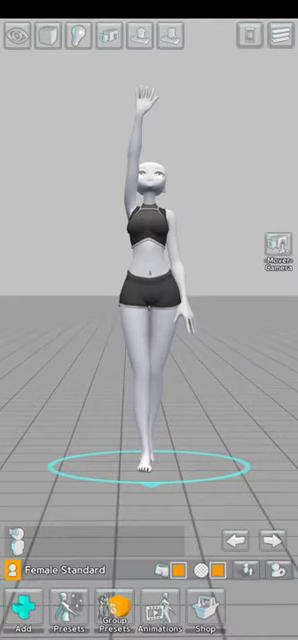
Step: Bring up the camera and view settings for the posed standard female figure
{"action": "left_click", "coordinate": [17, 37]}
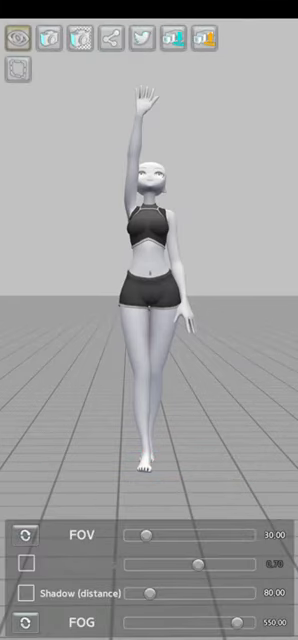